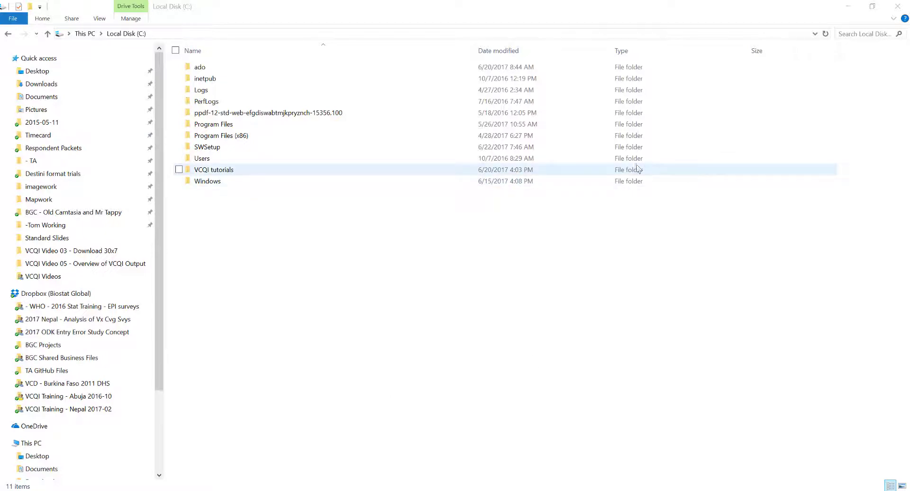
Open VCQI tutorials\District 20 - Tutorial 01 on drive C and look through its District 20 RI Data and District 20 RI Output folders
{"action": "double_click", "coordinate": [583, 172]}
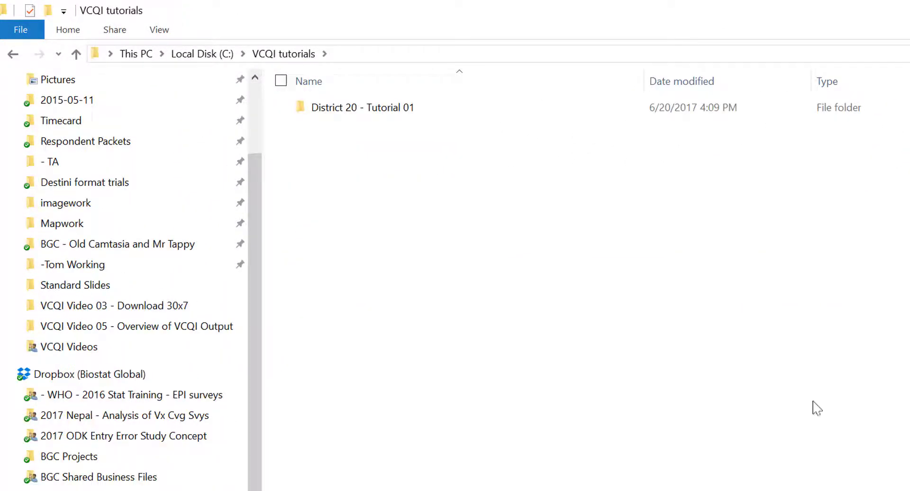
{"action": "double_click", "coordinate": [443, 111]}
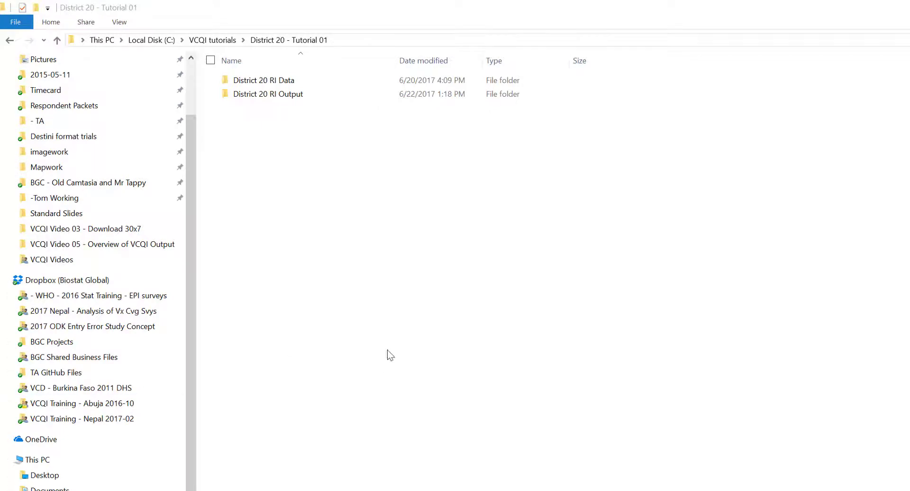
{"action": "double_click", "coordinate": [525, 81]}
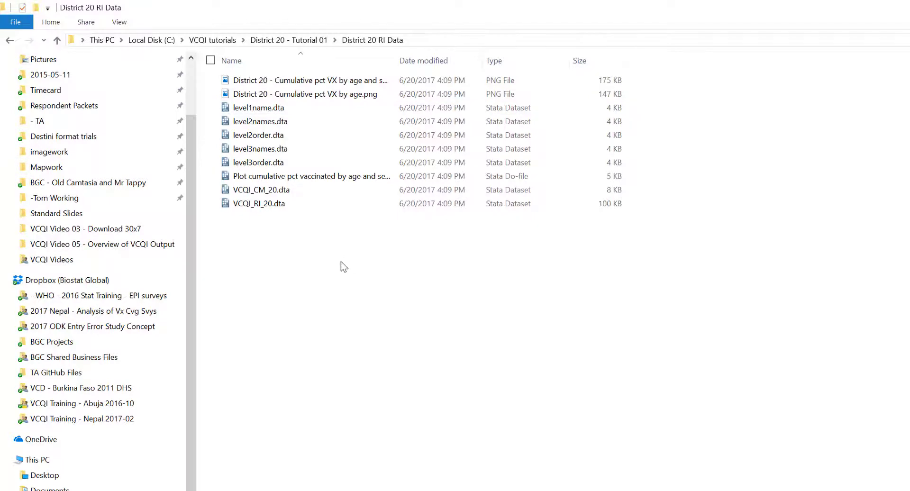
{"action": "left_click", "coordinate": [325, 41]}
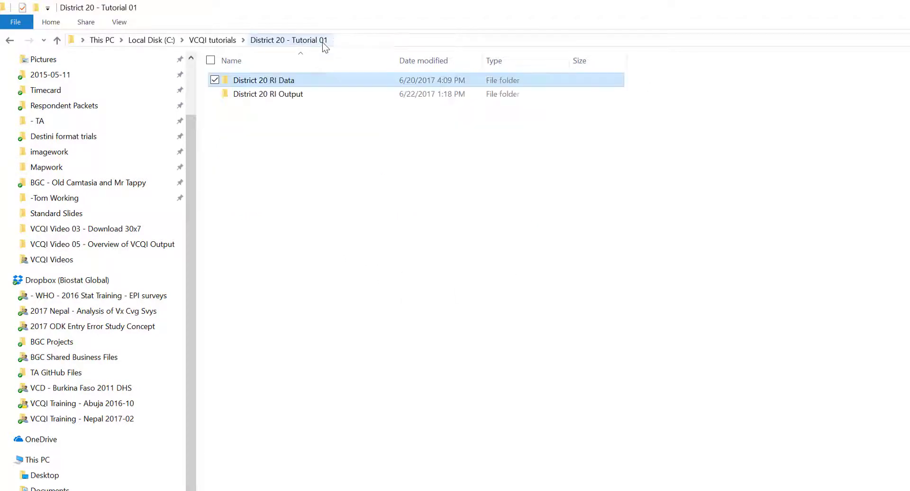
{"action": "double_click", "coordinate": [331, 99]}
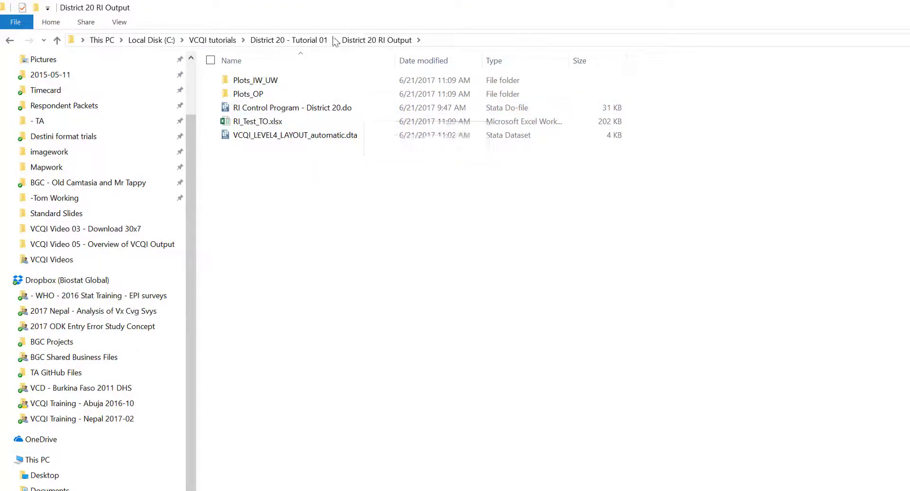
{"action": "left_click", "coordinate": [316, 40]}
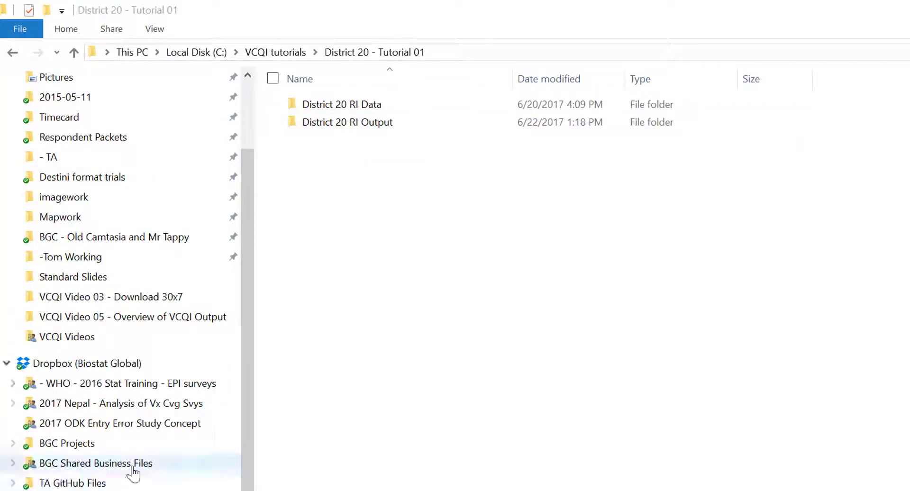
Create a new folder named District 20 RI Output_28Jun17 inside District 20 - Tutorial 01
{"action": "right_click", "coordinate": [352, 150]}
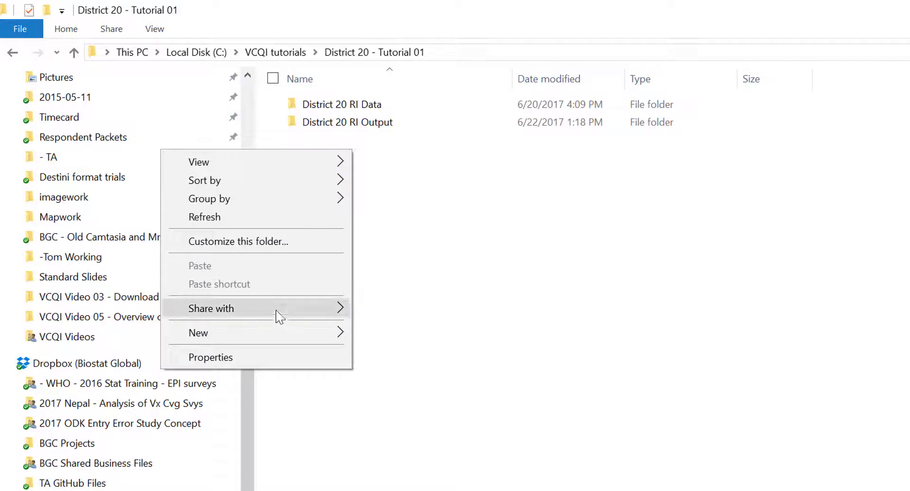
{"action": "mouse_move", "coordinate": [281, 335]}
{"action": "left_click", "coordinate": [378, 334]}
{"action": "type", "text": "Dis"}
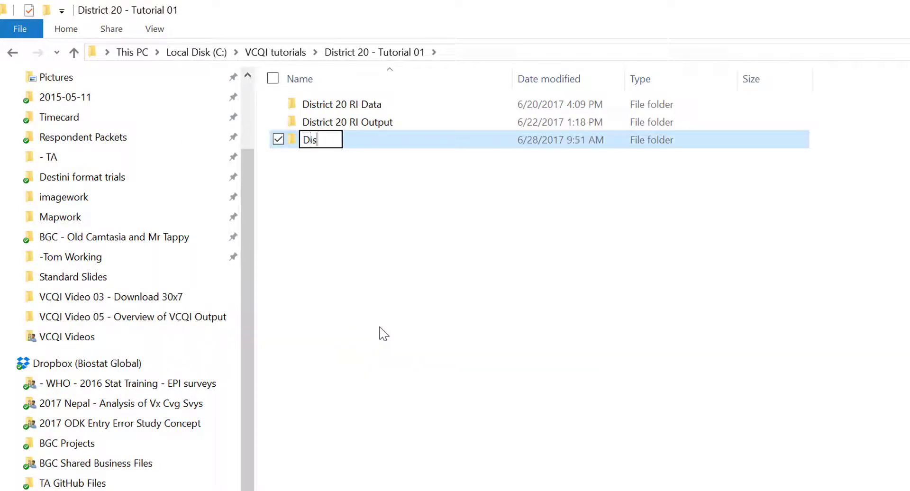
{"action": "type", "text": "trict 20 RI O"}
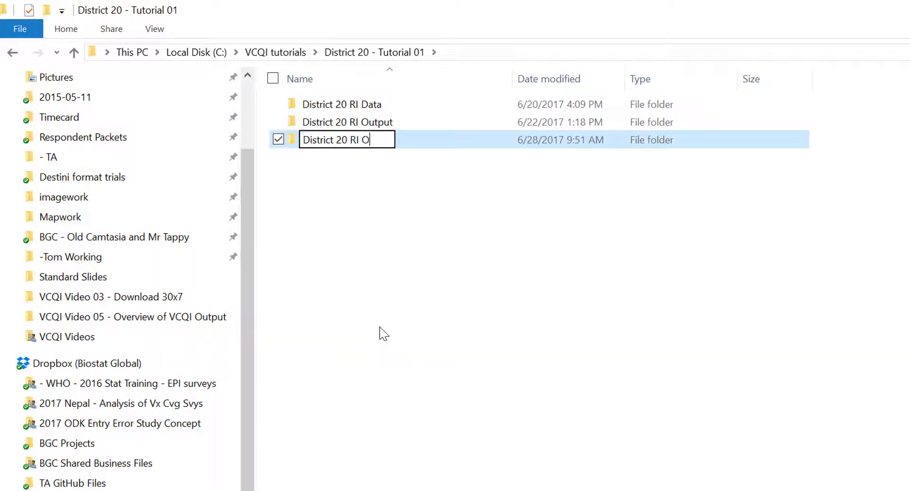
{"action": "type", "text": "utput_"}
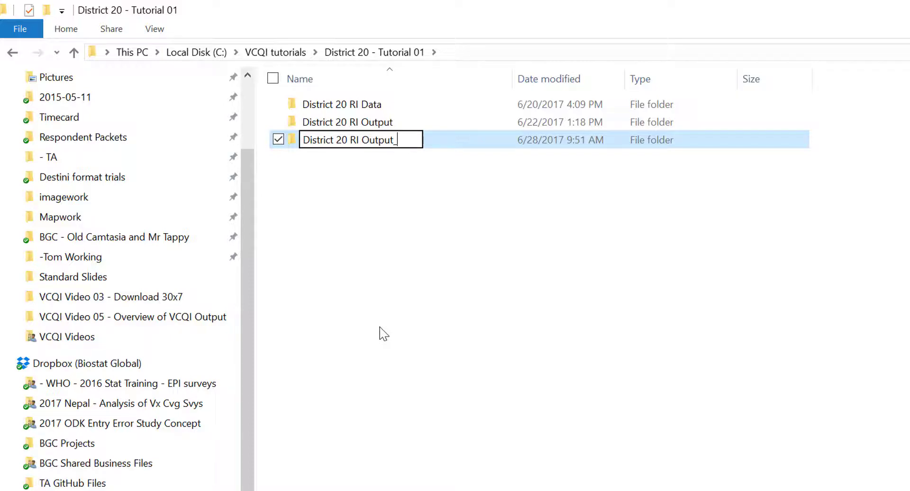
{"action": "type", "text": "28Jun17"}
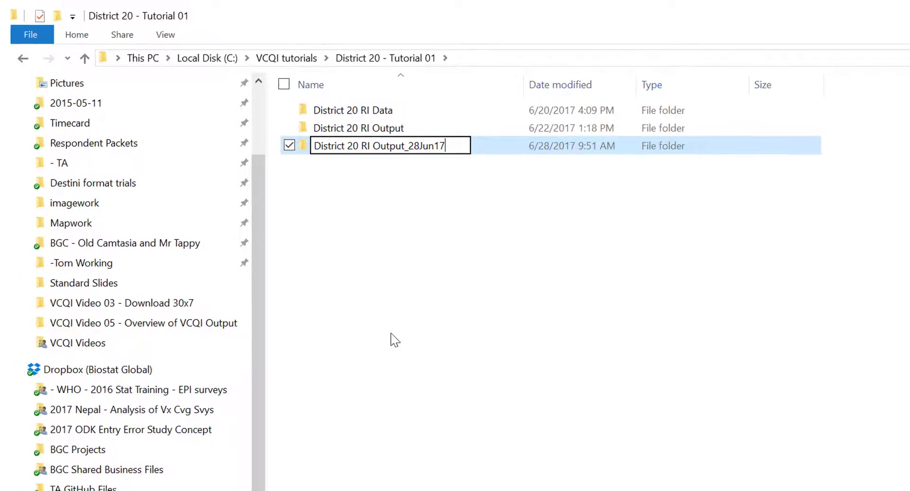
{"action": "key", "text": "Return"}
Copy RI Control Program - District 20.do from the District 20 RI Output folder into District 20 RI Output_28Jun17
{"action": "double_click", "coordinate": [442, 129]}
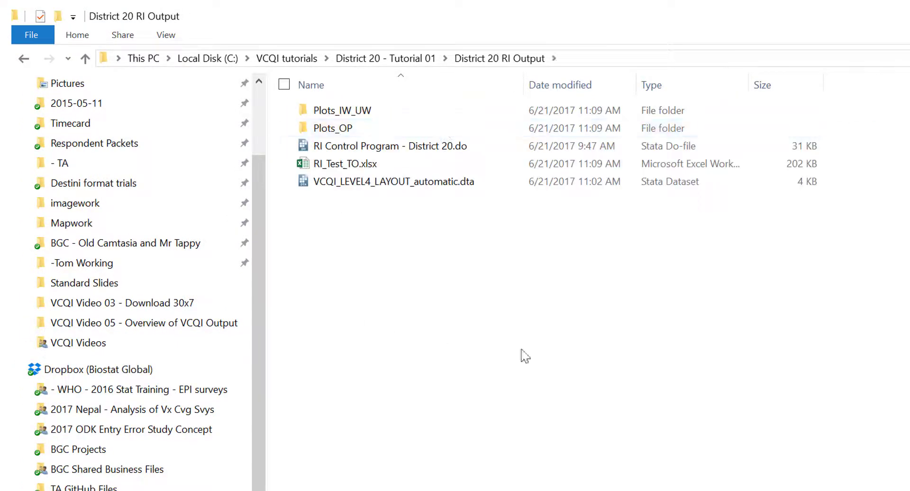
{"action": "right_click", "coordinate": [317, 148]}
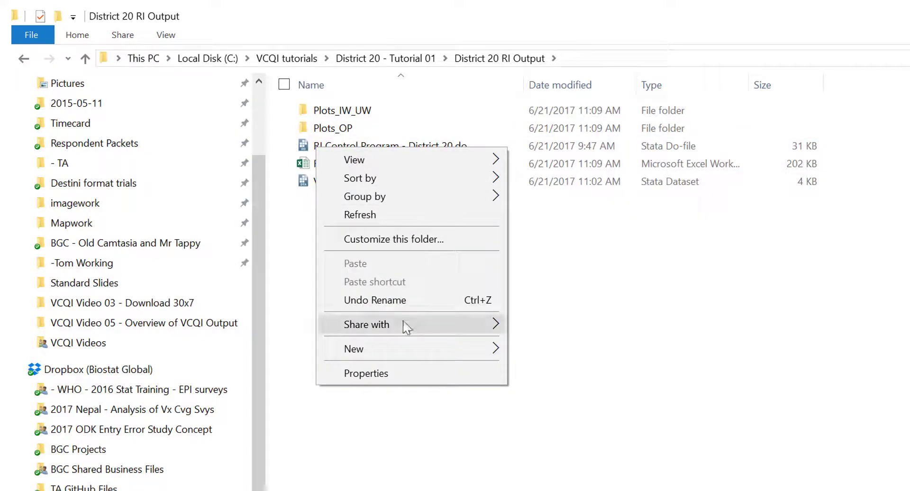
{"action": "left_click", "coordinate": [561, 240]}
{"action": "right_click", "coordinate": [444, 141]}
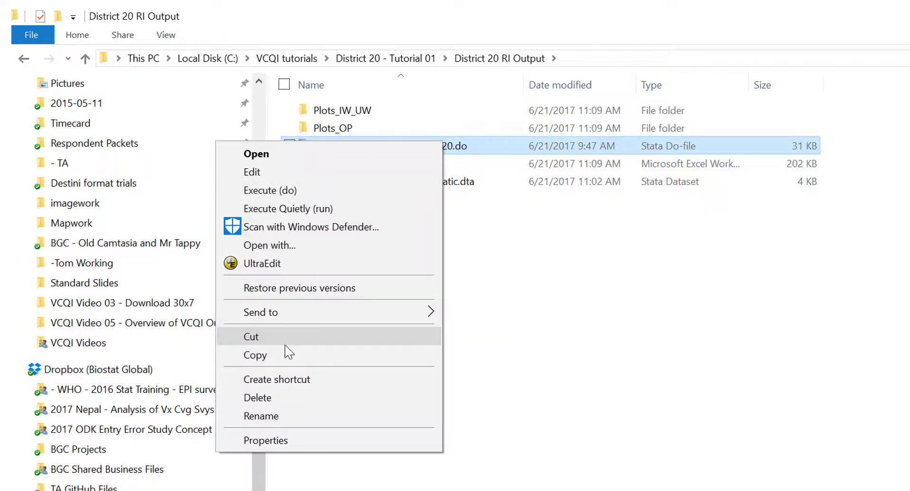
{"action": "left_click", "coordinate": [287, 352]}
{"action": "left_click", "coordinate": [405, 58]}
{"action": "double_click", "coordinate": [479, 154]}
{"action": "right_click", "coordinate": [463, 159]}
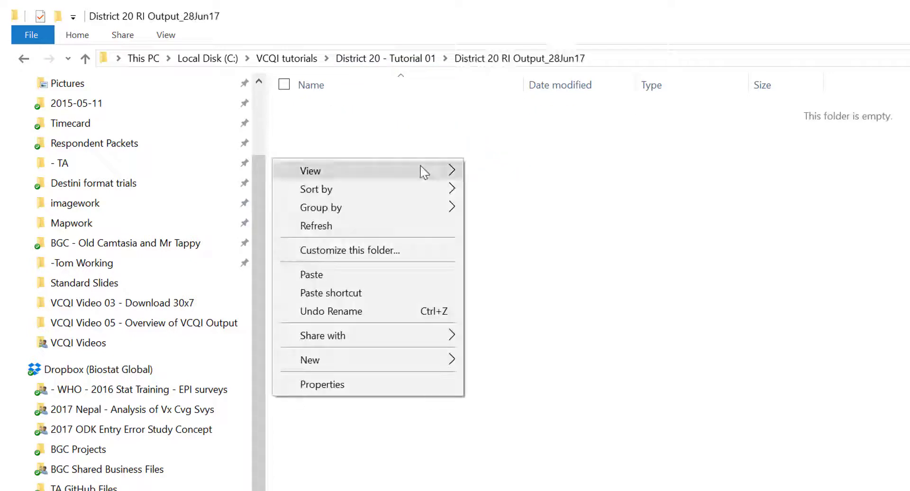
{"action": "left_click", "coordinate": [370, 275]}
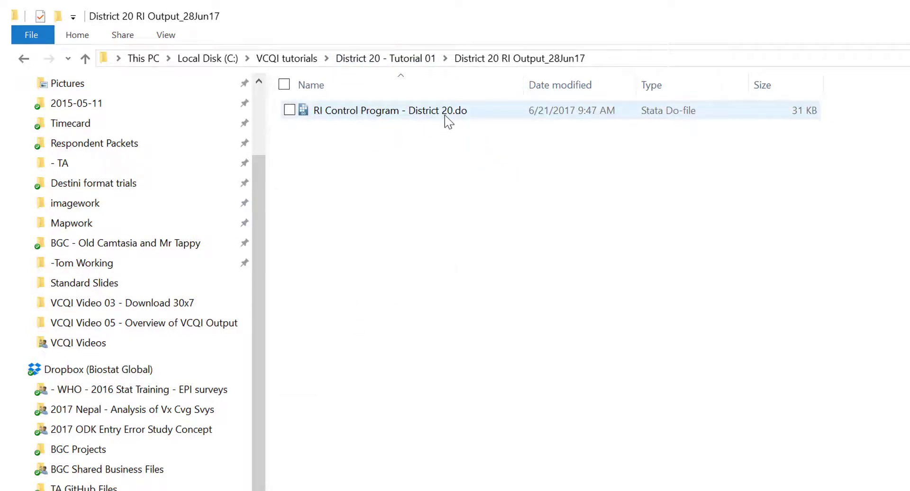
Open the copied RI Control Program - District 20.do in Stata's Do-file Editor and go to code block RI-B
{"action": "double_click", "coordinate": [489, 114]}
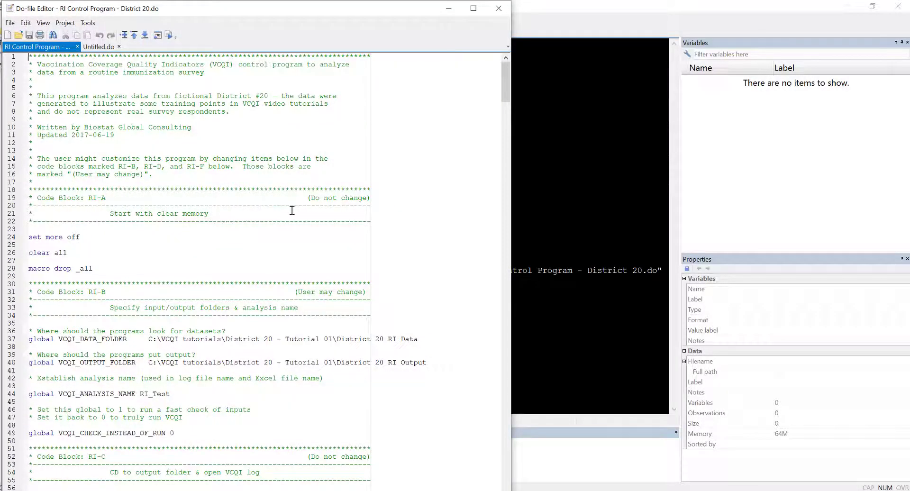
{"action": "scroll", "coordinate": [305, 231], "scroll_direction": "down", "scroll_amount": 4}
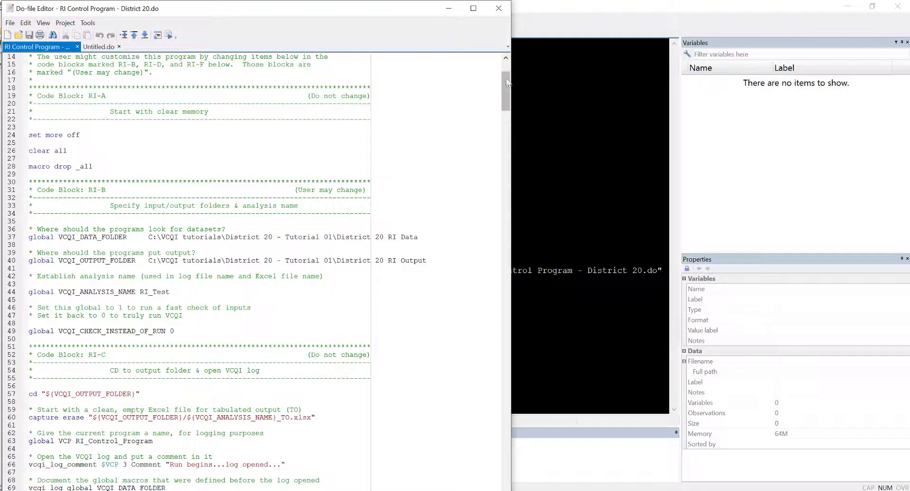
{"action": "scroll", "coordinate": [505, 92], "scroll_direction": "down", "scroll_amount": 5}
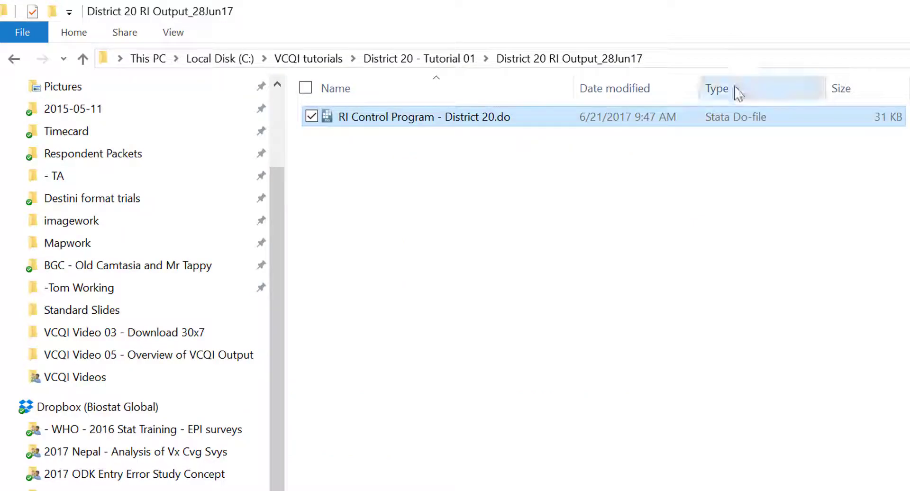
Copy the path of the District 20 RI Output_28Jun17 folder and put it in as the VCQI_OUTPUT_FOLDER value in the do-file
{"action": "left_click", "coordinate": [713, 59]}
{"action": "right_click", "coordinate": [432, 55]}
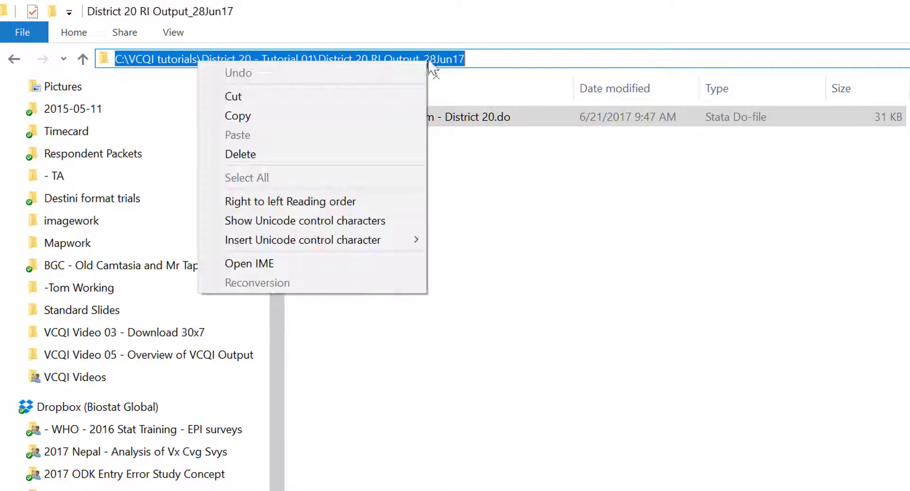
{"action": "left_click", "coordinate": [299, 126]}
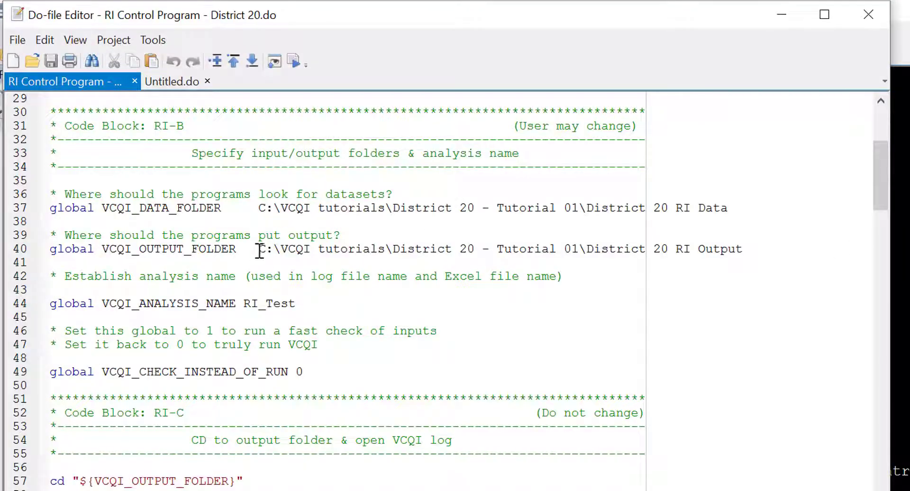
{"action": "left_click_drag", "start_coordinate": [259, 249], "coordinate": [748, 249]}
{"action": "key", "text": "ctrl+v"}
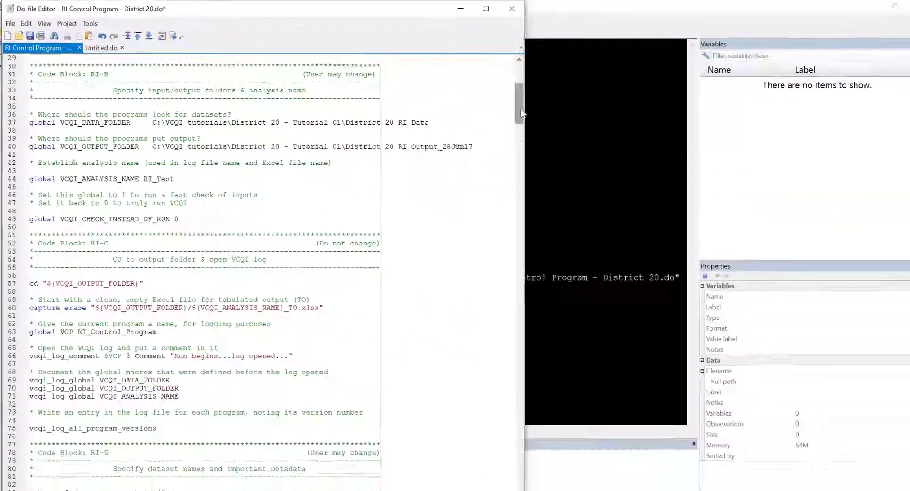
Set the VCQI_CHECK_INSTEAD_OF_RUN global in code block RI-B to 1 and return to the start of the do-file
{"action": "scroll", "coordinate": [601, 278], "scroll_direction": "down", "scroll_amount": 18}
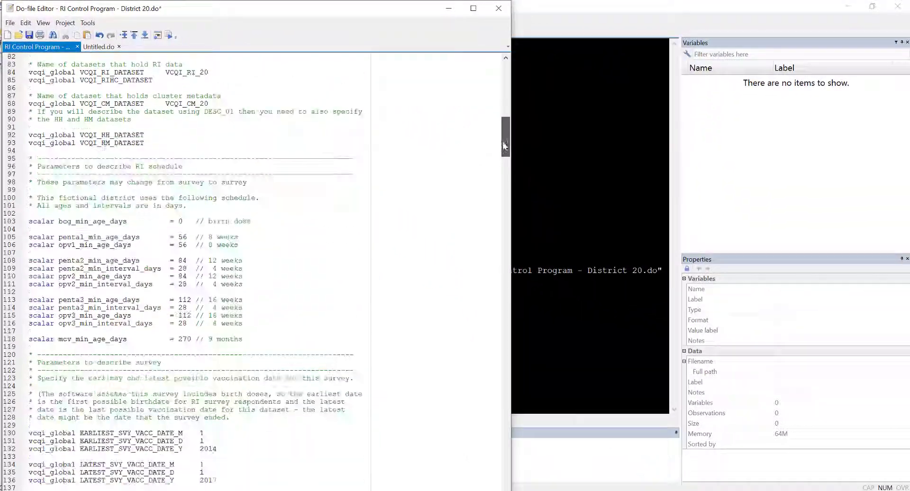
{"action": "left_click_drag", "start_coordinate": [507, 140], "coordinate": [501, 75]}
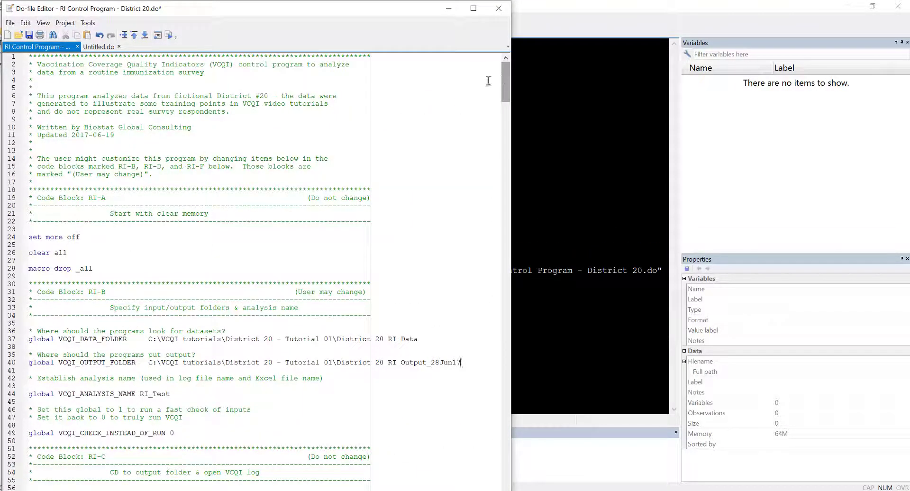
{"action": "scroll", "coordinate": [508, 86], "scroll_direction": "down", "scroll_amount": 12}
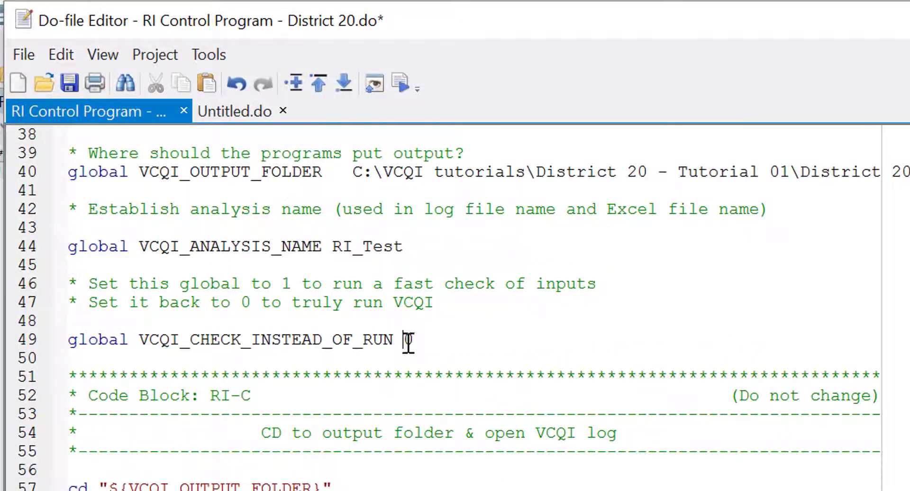
{"action": "double_click", "coordinate": [174, 143]}
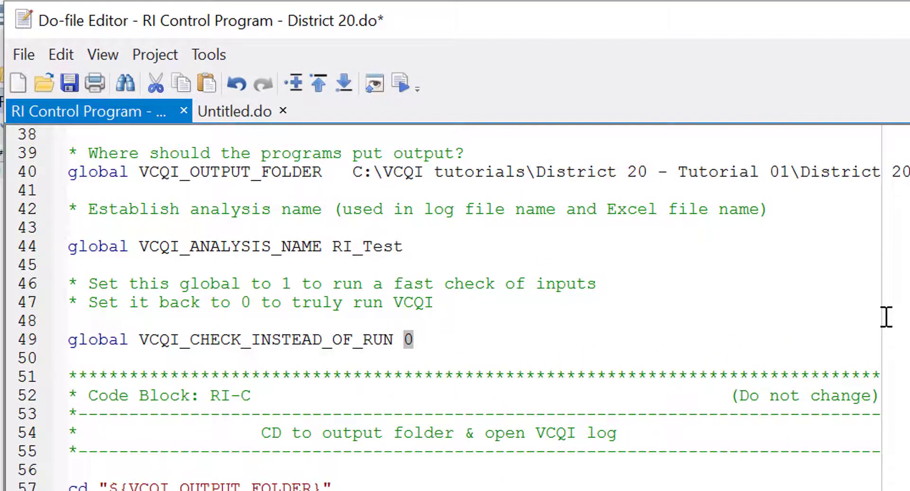
{"action": "type", "text": "1"}
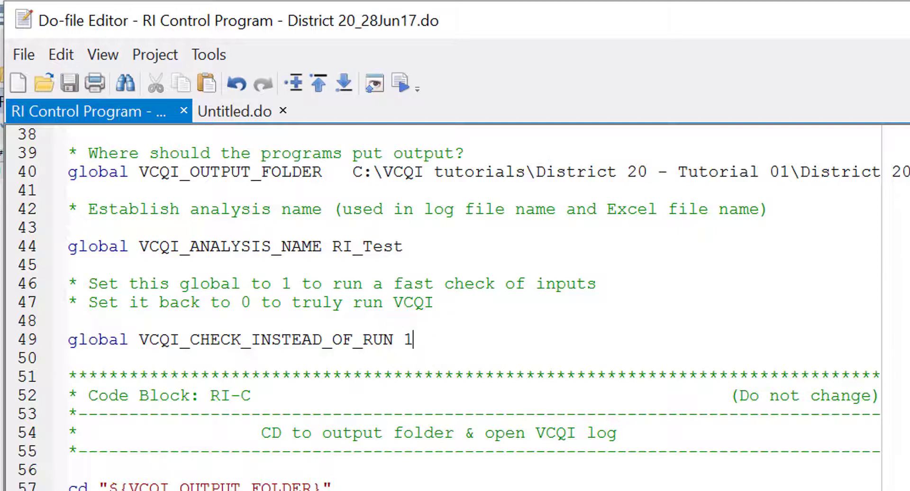
{"action": "key", "text": "ctrl+Home"}
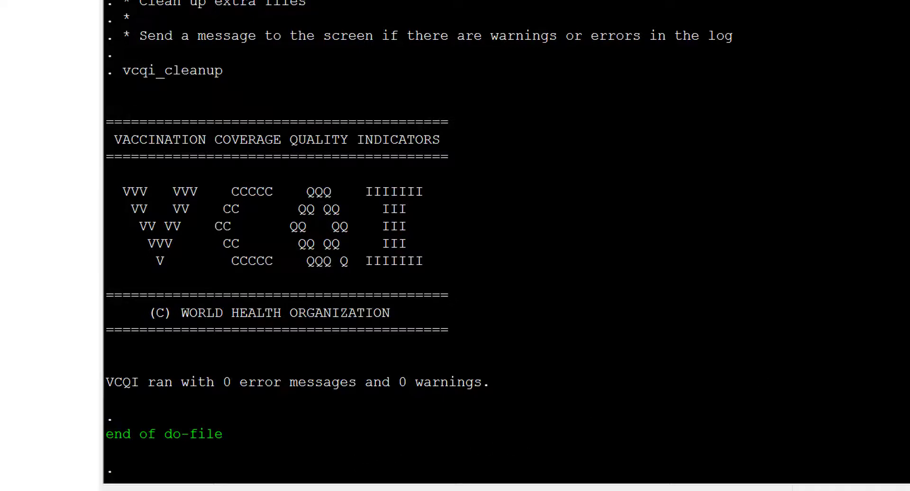
Return to the do-file and set the VCQI_CHECK_INSTEAD_OF_RUN global to 0
{"action": "mouse_move", "coordinate": [386, 490]}
{"action": "left_click", "coordinate": [312, 463]}
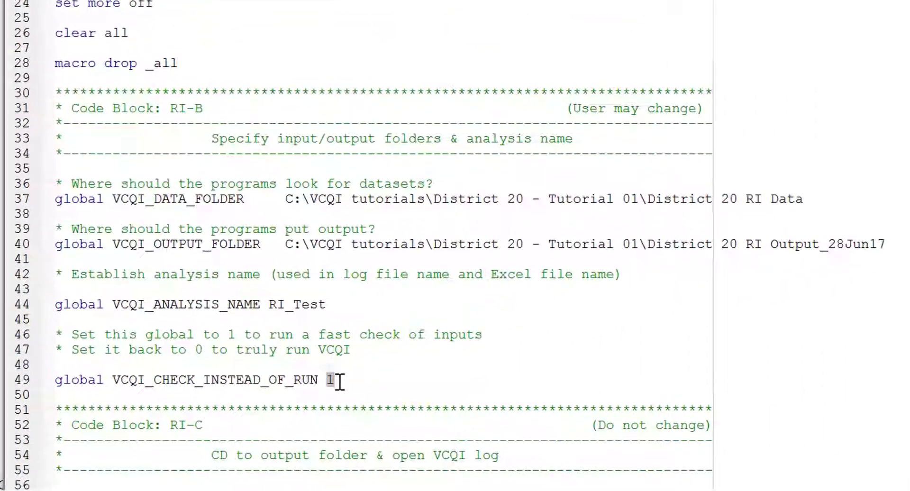
{"action": "key", "text": "BackSpace"}
{"action": "type", "text": "0"}
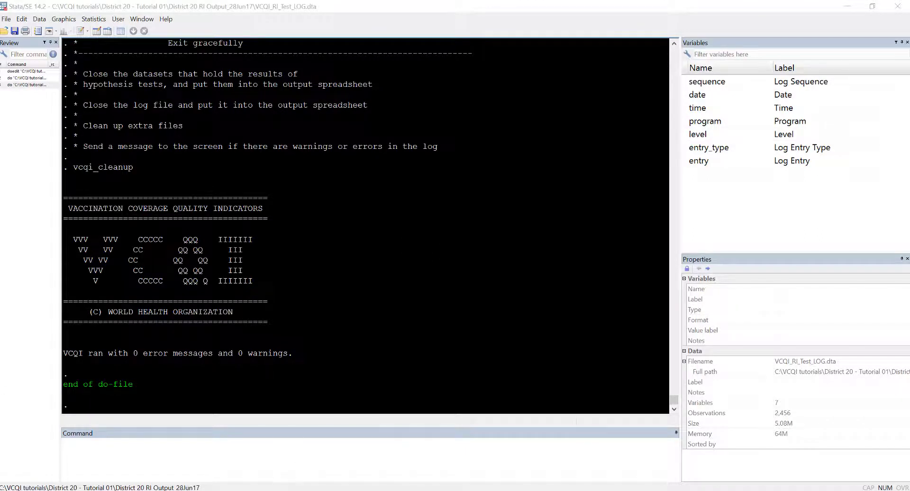
Switch to File Explorer and look at the plot files in the Plots_OP folder of District 20 RI Output_28Jun17
{"action": "mouse_move", "coordinate": [302, 490]}
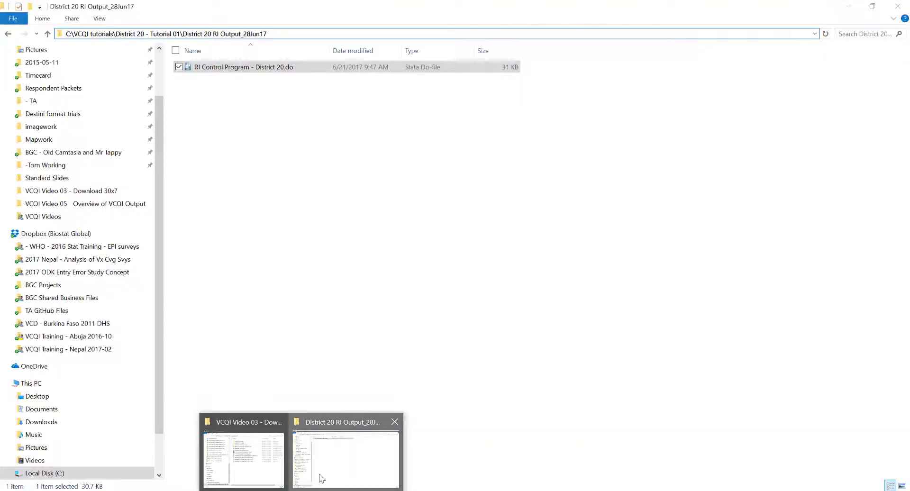
{"action": "left_click", "coordinate": [320, 479]}
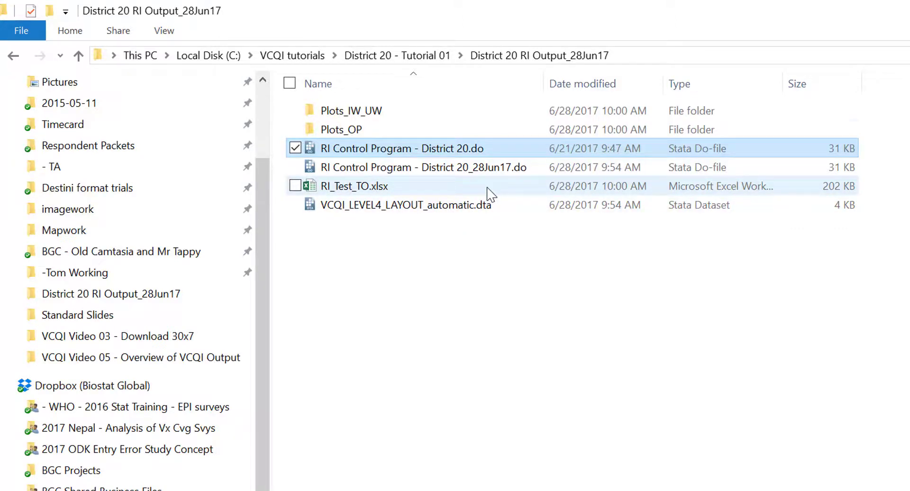
{"action": "double_click", "coordinate": [455, 129]}
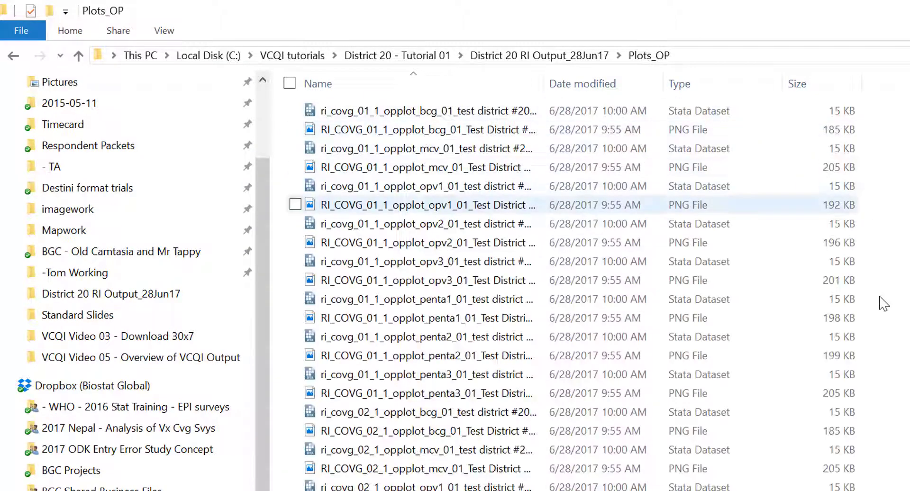
{"action": "left_click", "coordinate": [567, 134]}
Open RI_Test_TO.xlsx from District 20 RI Output_28Jun17 in Excel and view its RI_COVG_01 1 sheet
{"action": "left_click", "coordinate": [540, 55]}
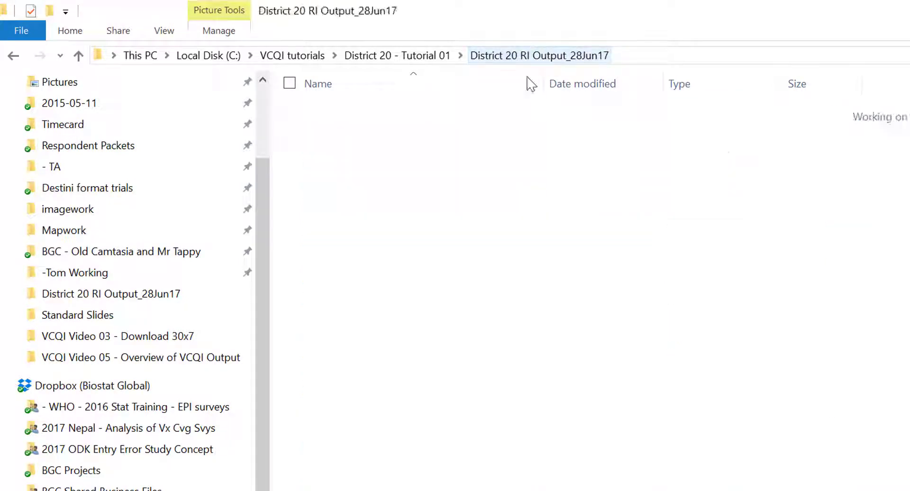
{"action": "double_click", "coordinate": [435, 190]}
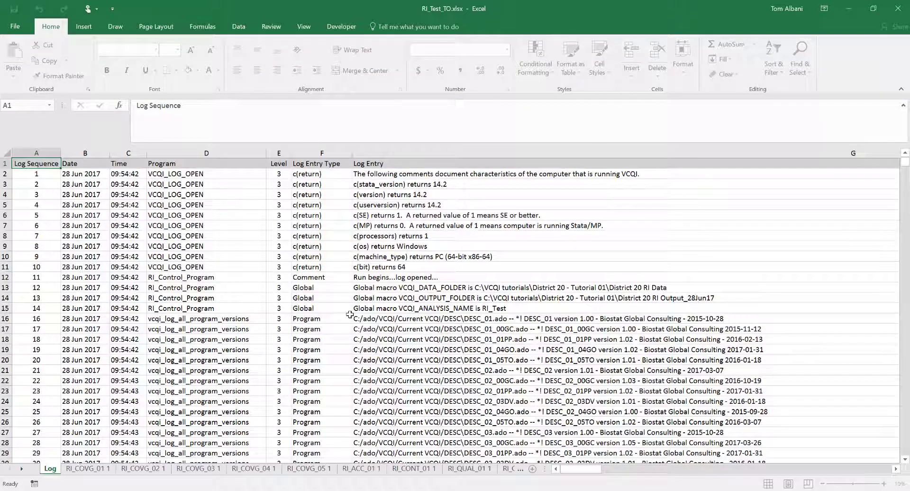
{"action": "left_click", "coordinate": [89, 468]}
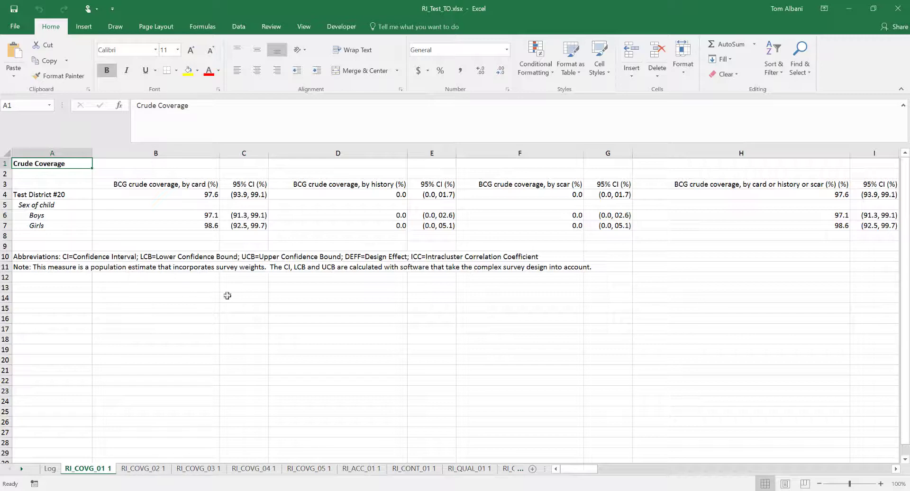
Close the RI_Test_TO.xlsx workbook, review the Stata error output, and check the files in the District 20 RI Output_28Jun17err folder
{"action": "left_click", "coordinate": [898, 8]}
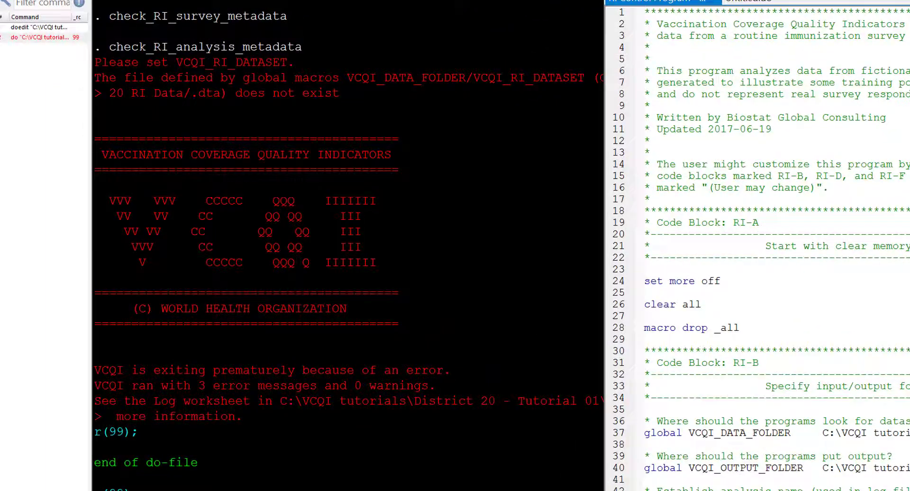
{"action": "key", "text": "super+Down"}
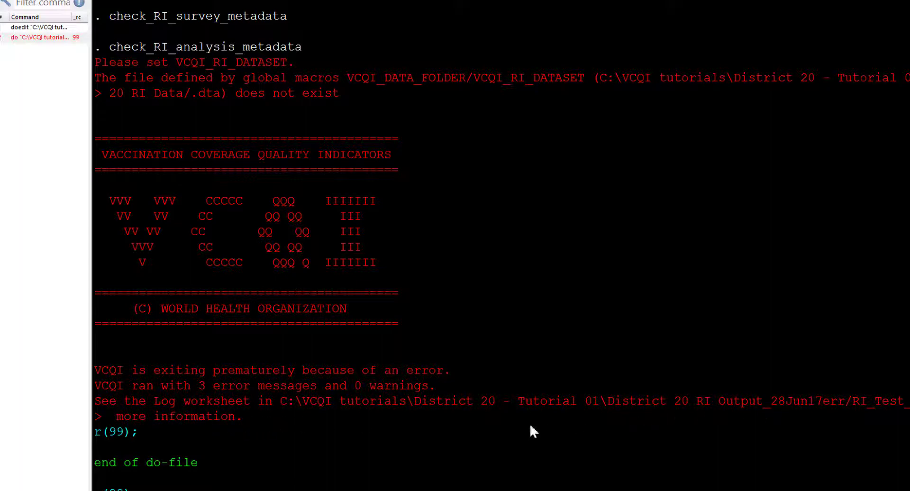
{"action": "key", "text": "alt+Tab"}
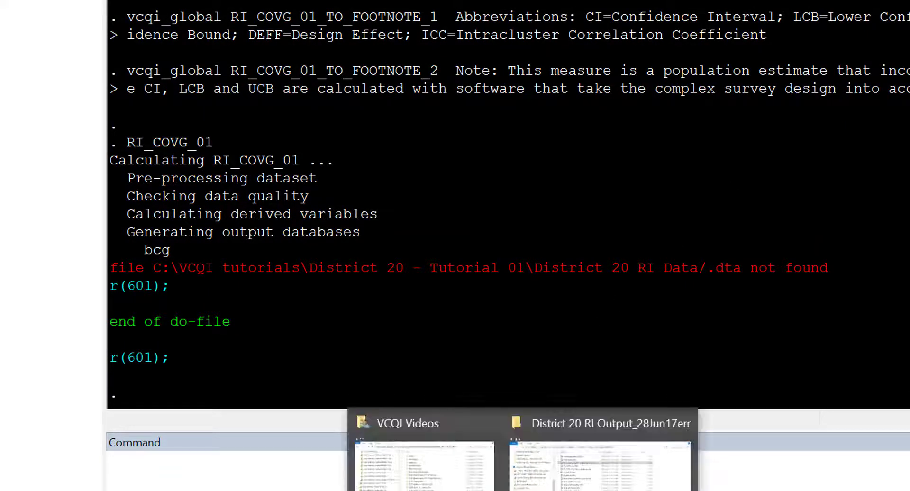
{"action": "left_click", "coordinate": [598, 455]}
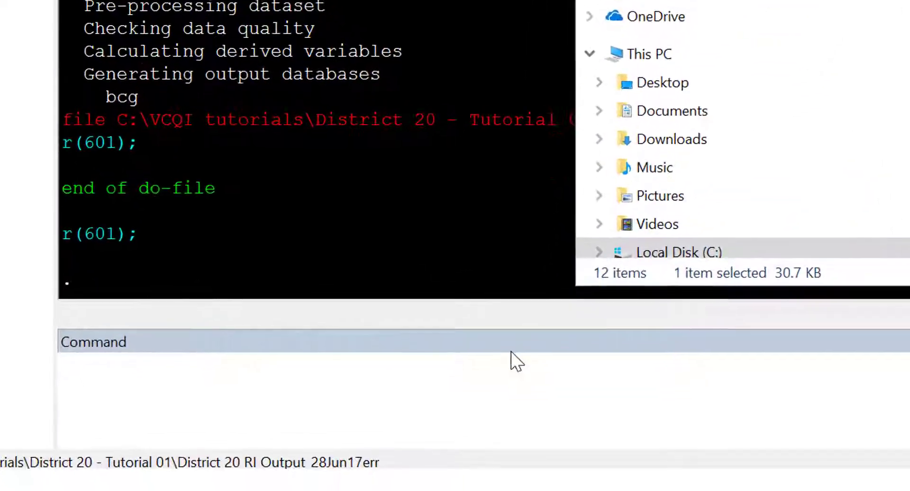
Return to Stata and run the vcqi_cleanup command
{"action": "left_click", "coordinate": [472, 455]}
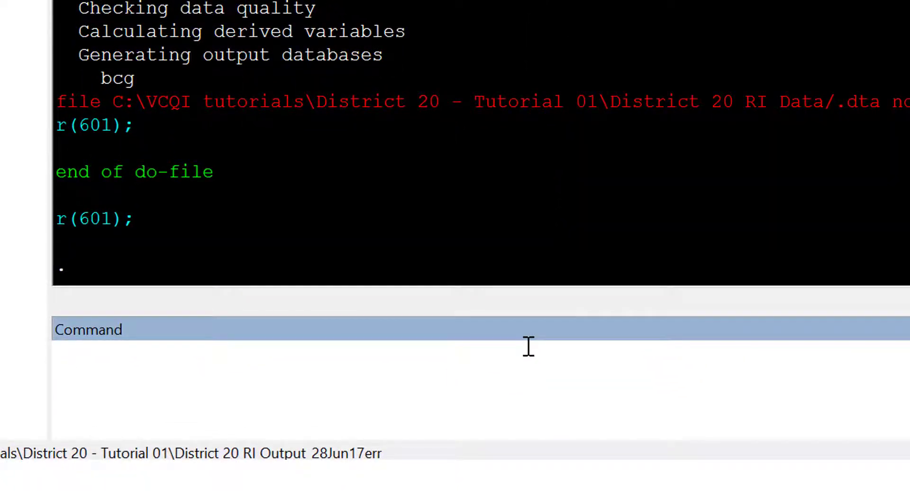
{"action": "type", "text": "vcqi_cleanup"}
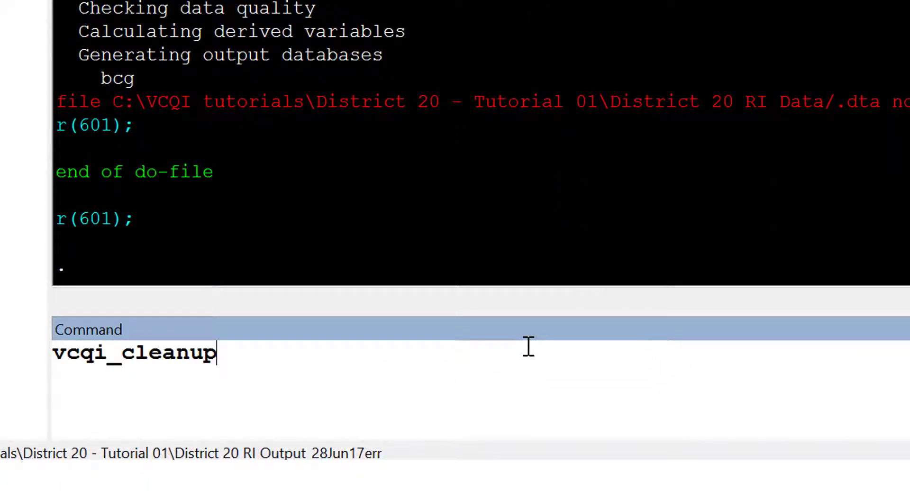
{"action": "key", "text": "Return"}
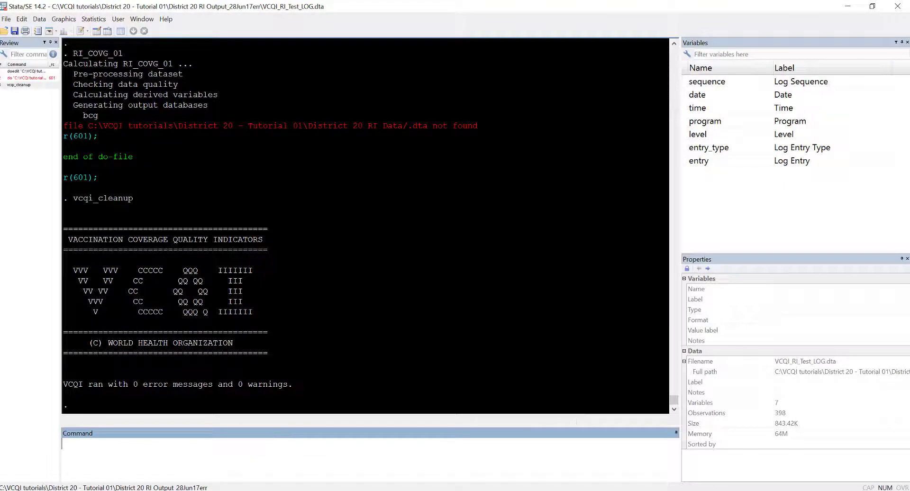
Open RI_Test_TO.xlsx from the District 20 RI Output_28Jun17err folder in Excel and examine the last entries of its Log sheet
{"action": "mouse_move", "coordinate": [325, 490]}
{"action": "left_click", "coordinate": [362, 469]}
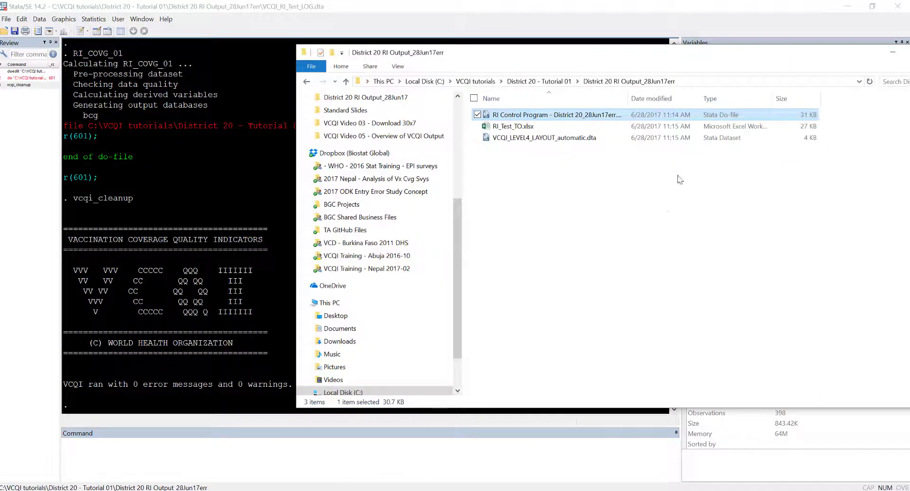
{"action": "double_click", "coordinate": [544, 127]}
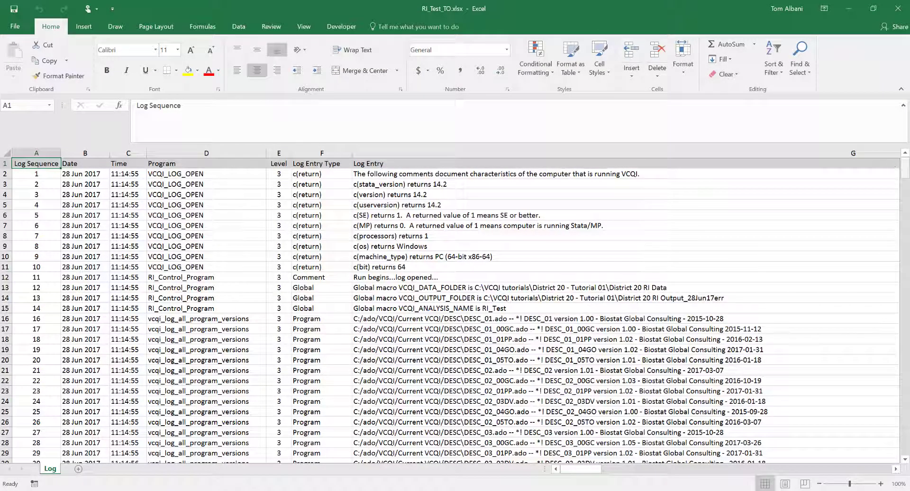
{"action": "left_click_drag", "start_coordinate": [905, 168], "coordinate": [908, 455]}
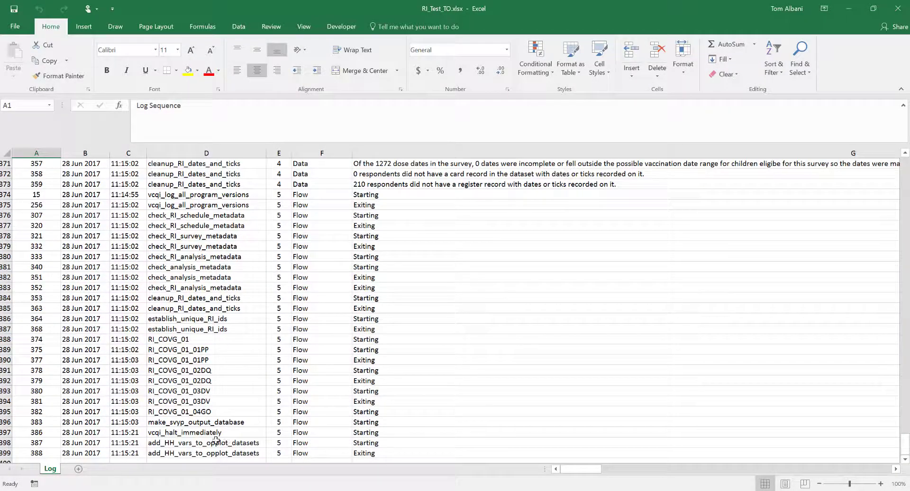